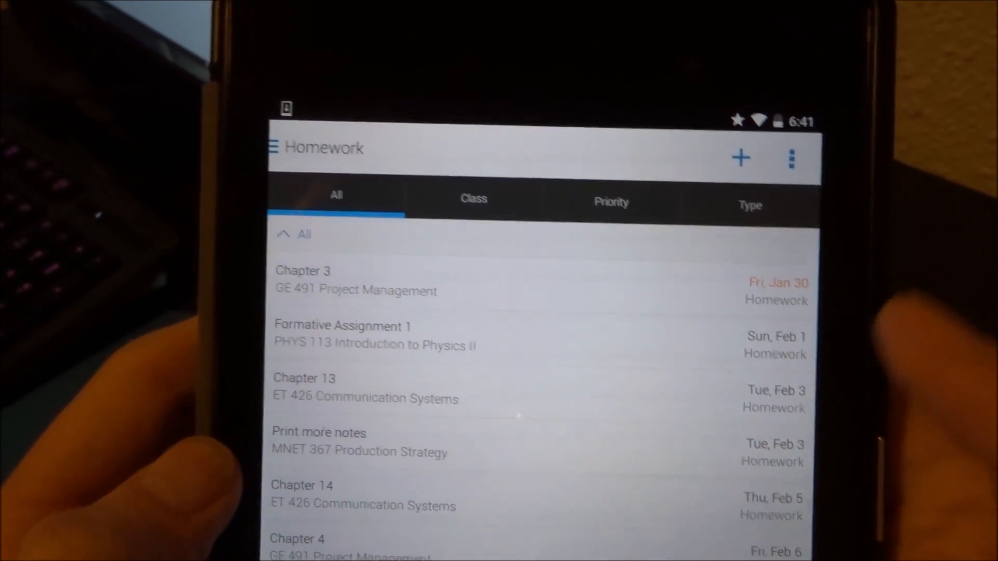
Mark the Chapter 3 assignment complete while keeping its Night Before reminder.
left_click(499, 285)
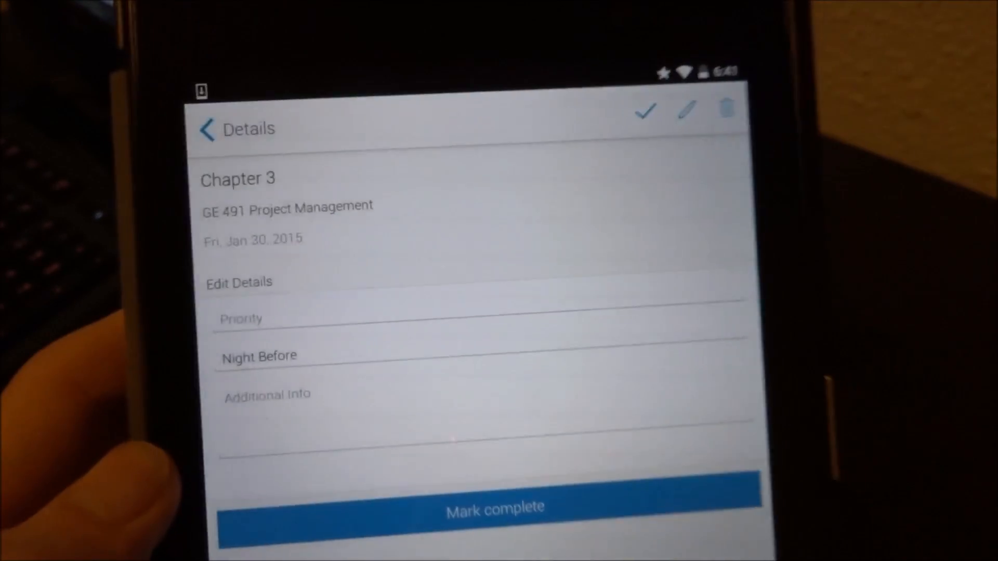
left_click(507, 355)
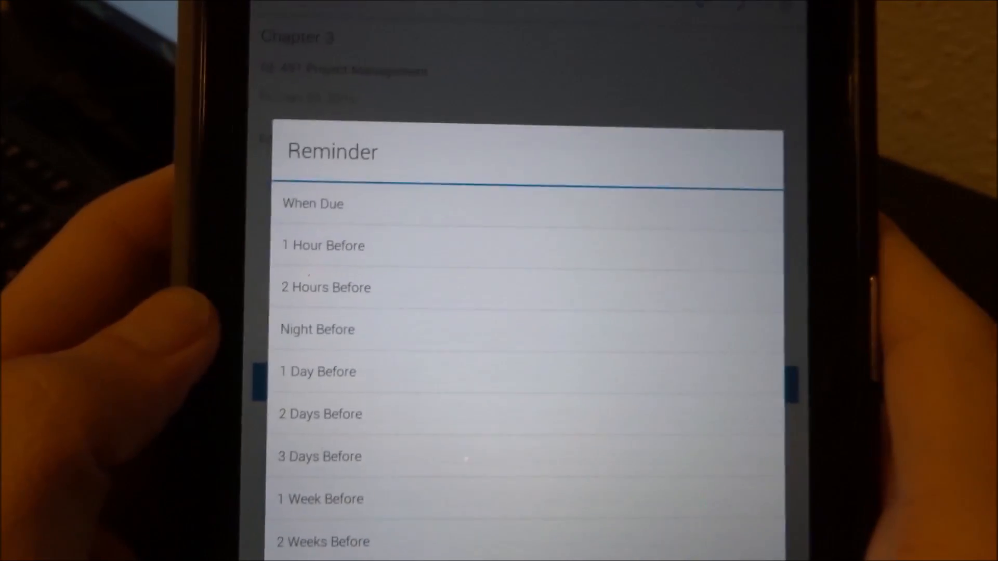
left_click(318, 329)
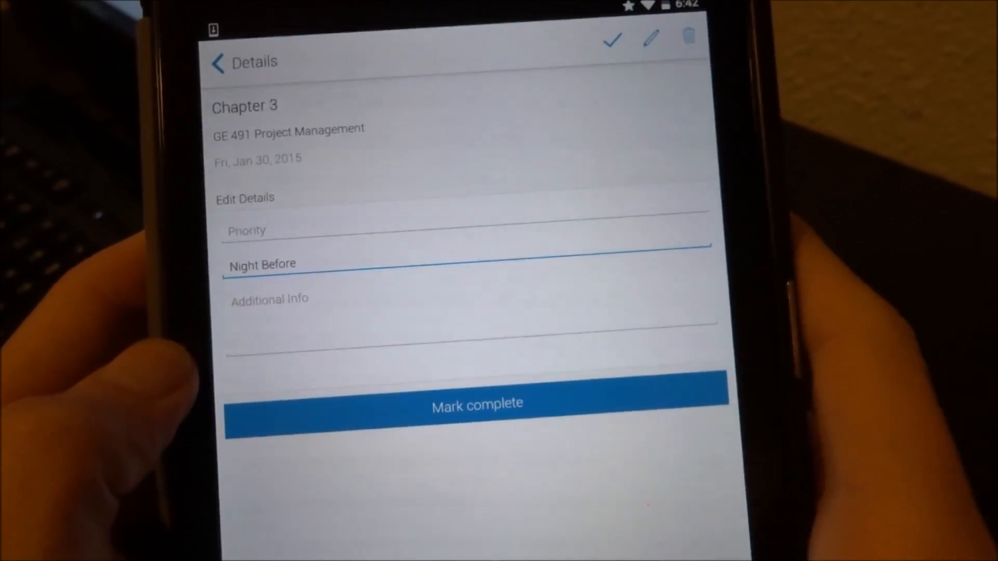
left_click(477, 404)
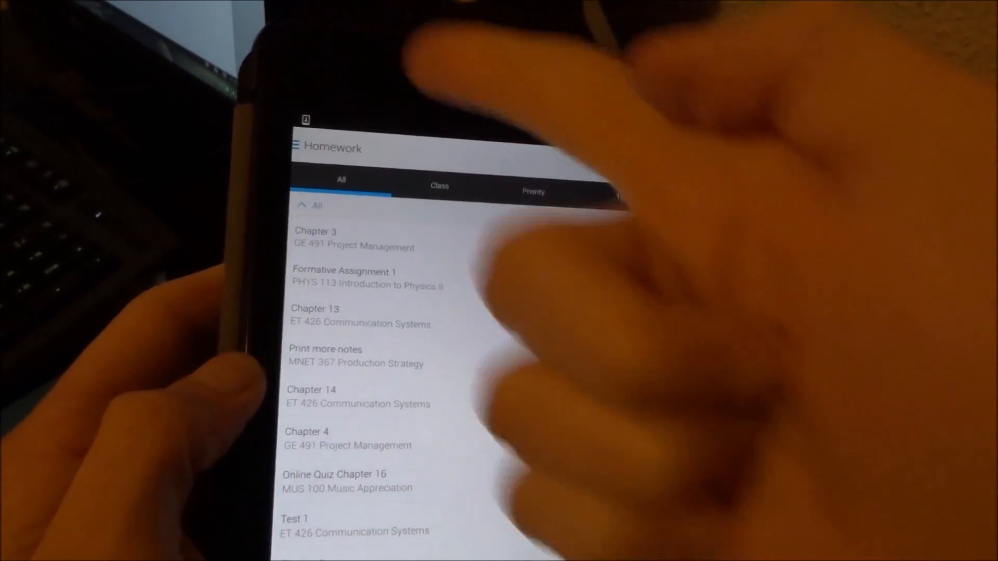
scroll(500, 351, "down", 3)
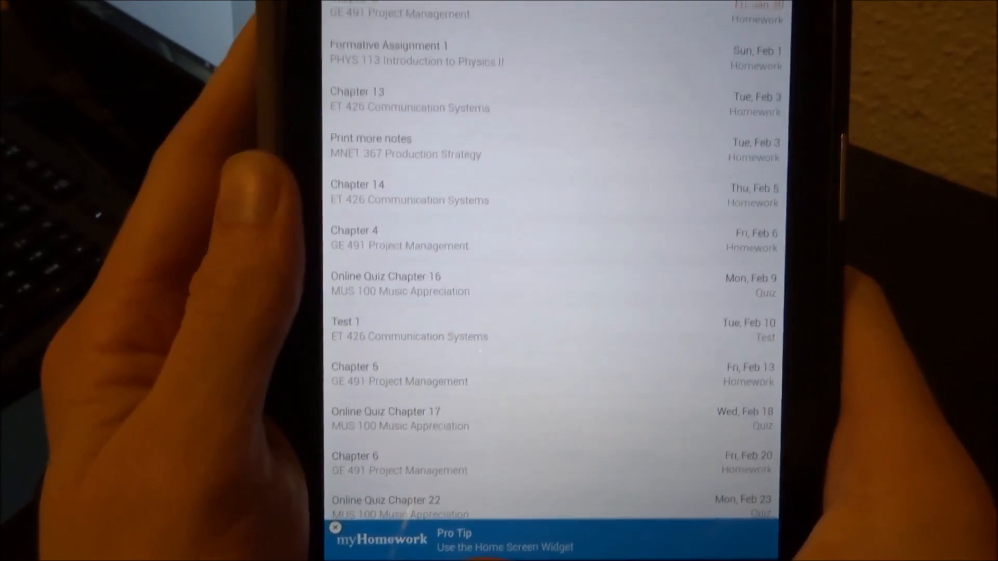
Swipe to the next home page showing the January 29 calendar agenda and to-do list.
left_click_drag(327, 281, 625, 281)
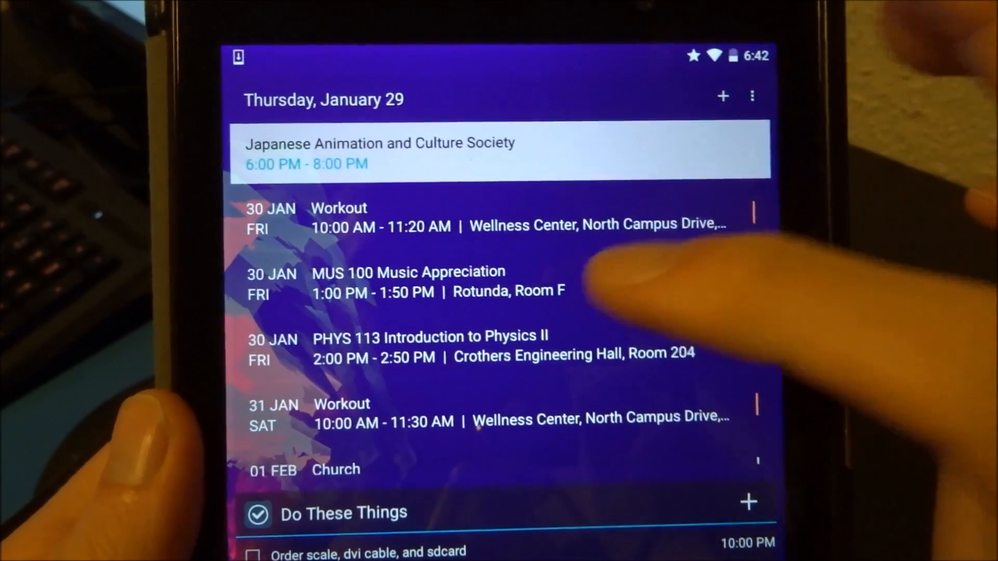
scroll(499, 336, "down", 2)
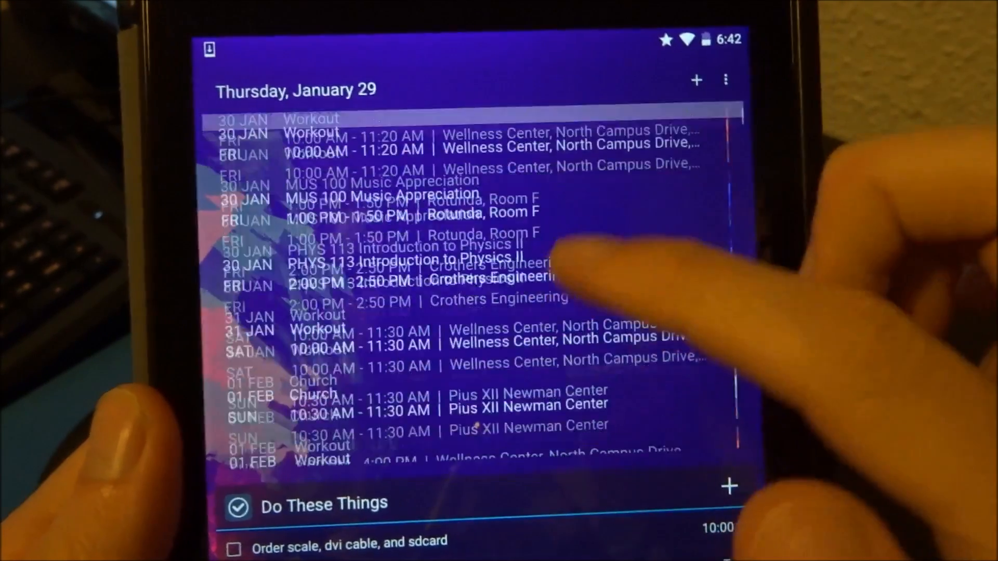
scroll(546, 352, "up", 2)
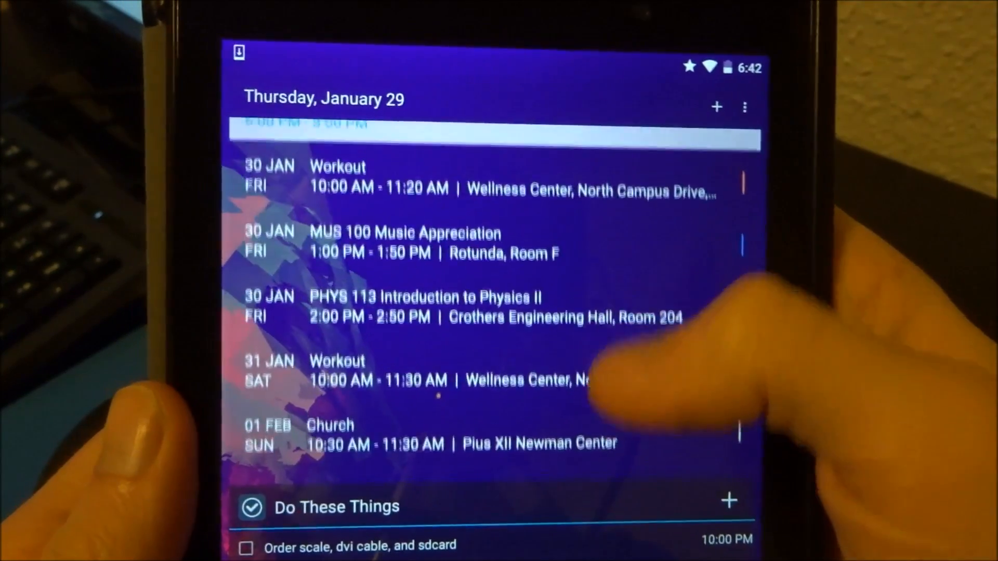
scroll(499, 312, "up", 2)
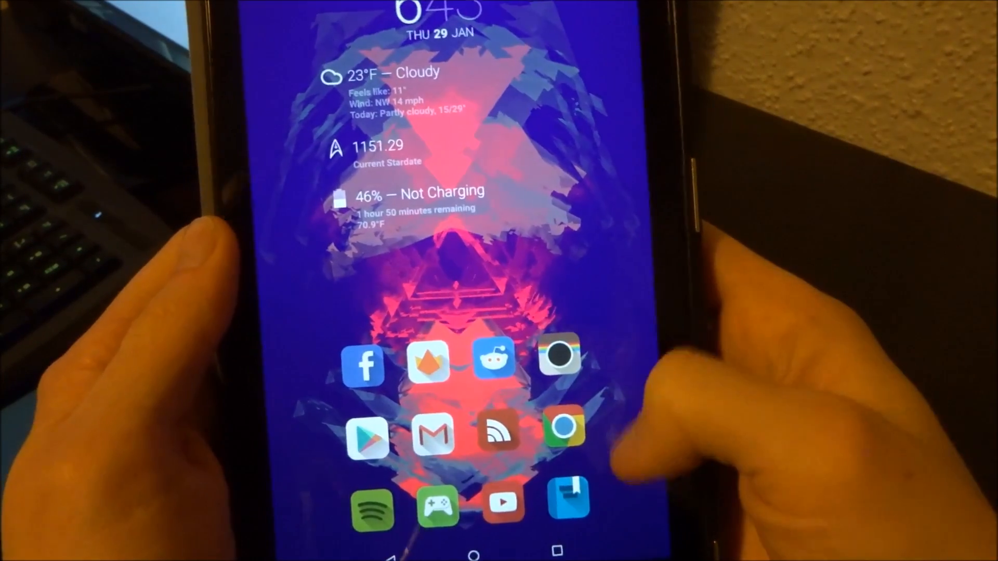
left_click(474, 550)
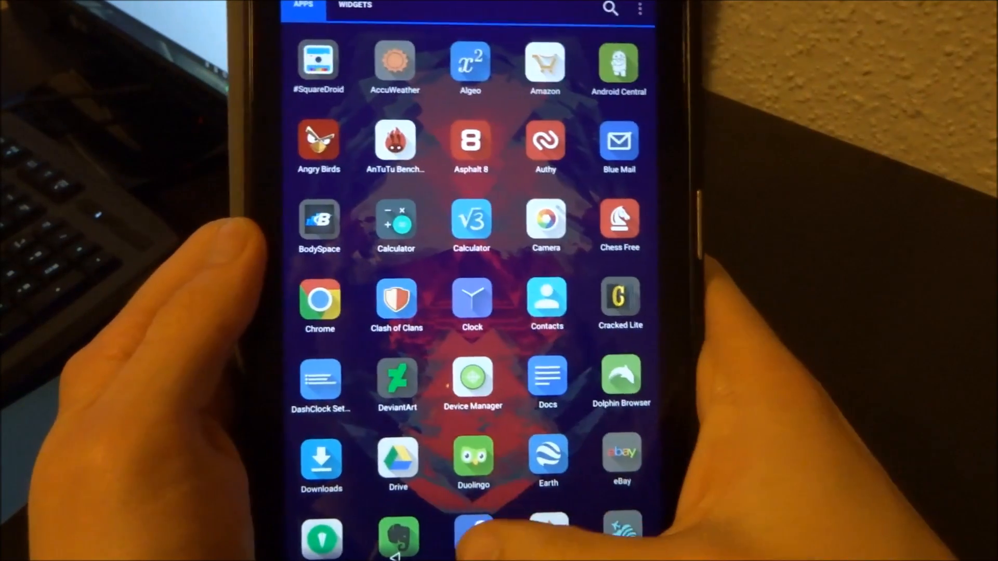
left_click(477, 543)
mouse_move(593, 375)
left_mouse_down()
mouse_move(452, 436)
mouse_move(608, 421)
left_mouse_up()
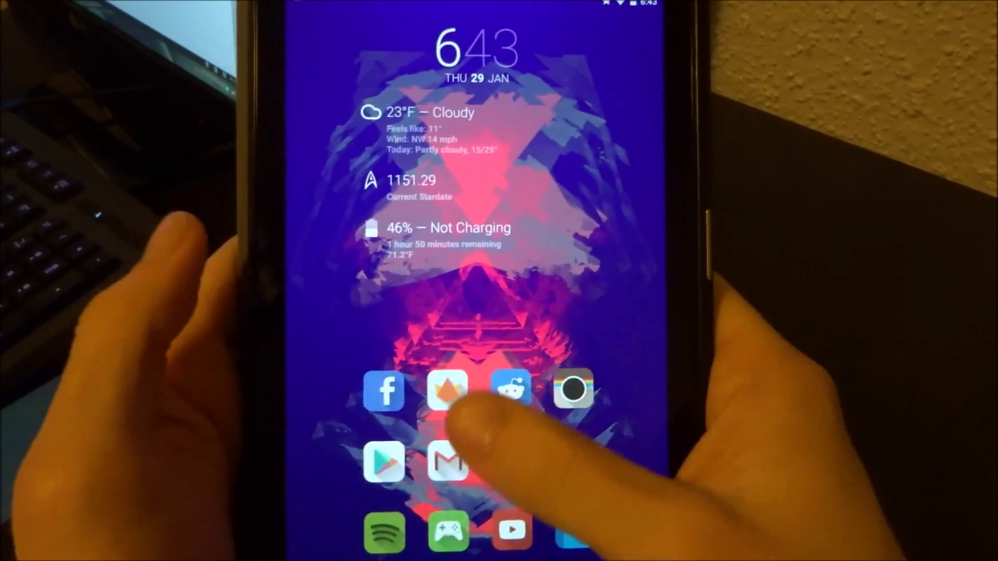
left_click_drag(500, 390, 624, 406)
left_click_drag(390, 421, 623, 421)
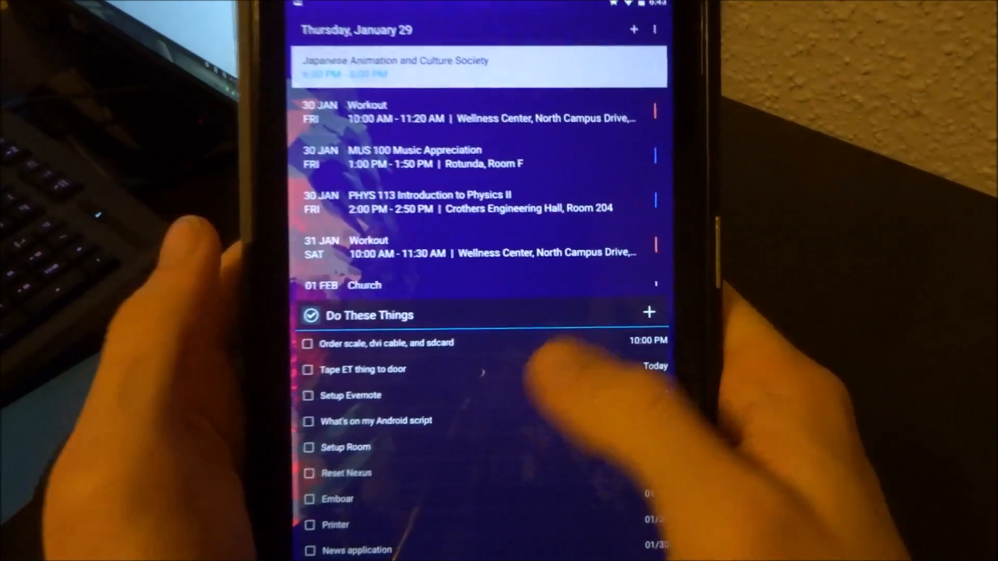
left_click_drag(468, 437, 639, 406)
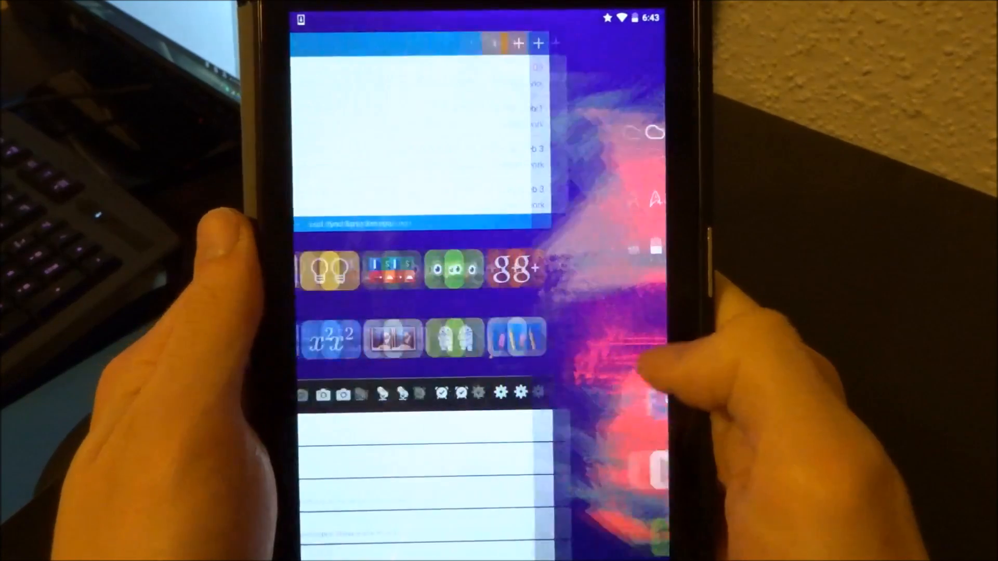
left_click_drag(437, 460, 624, 406)
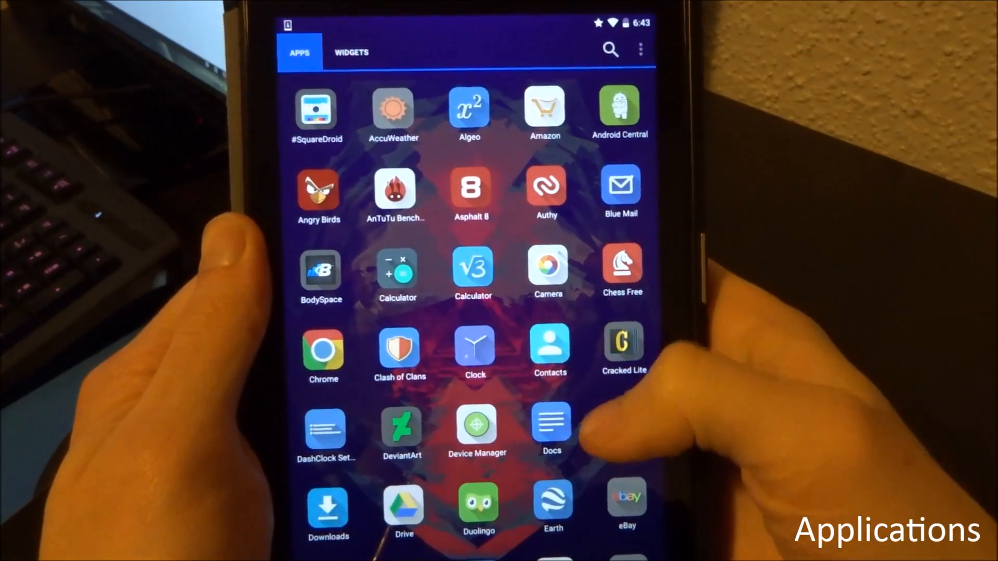
left_click_drag(624, 468, 624, 195)
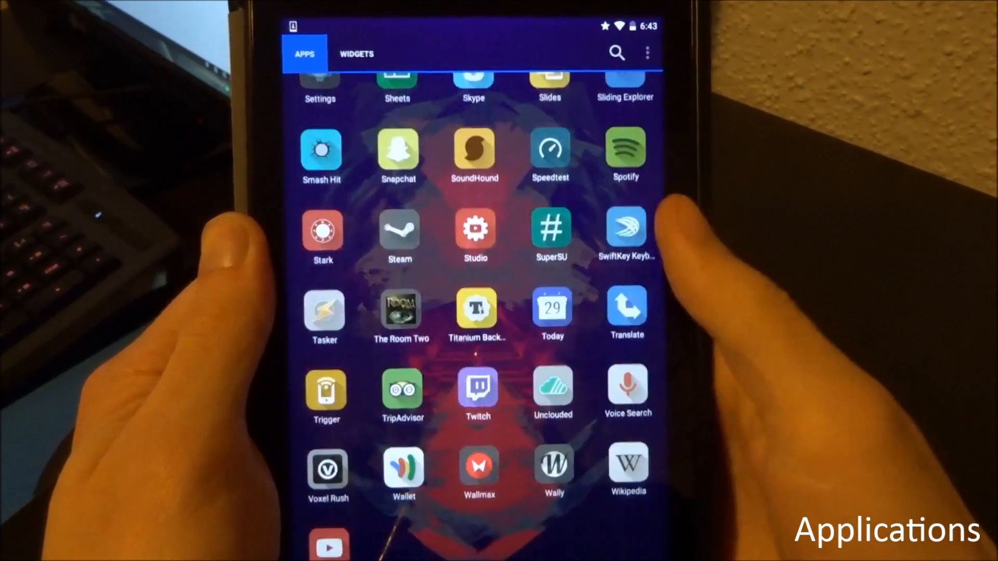
Scroll the APPS list, return home, and pull down notifications showing the downloaded system update.
left_click_drag(625, 234, 624, 484)
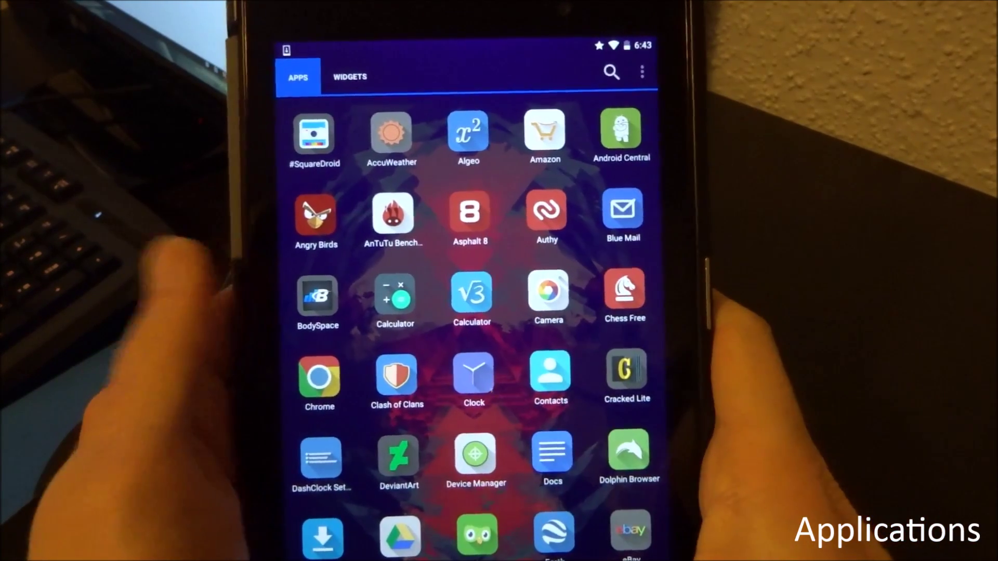
left_click(468, 546)
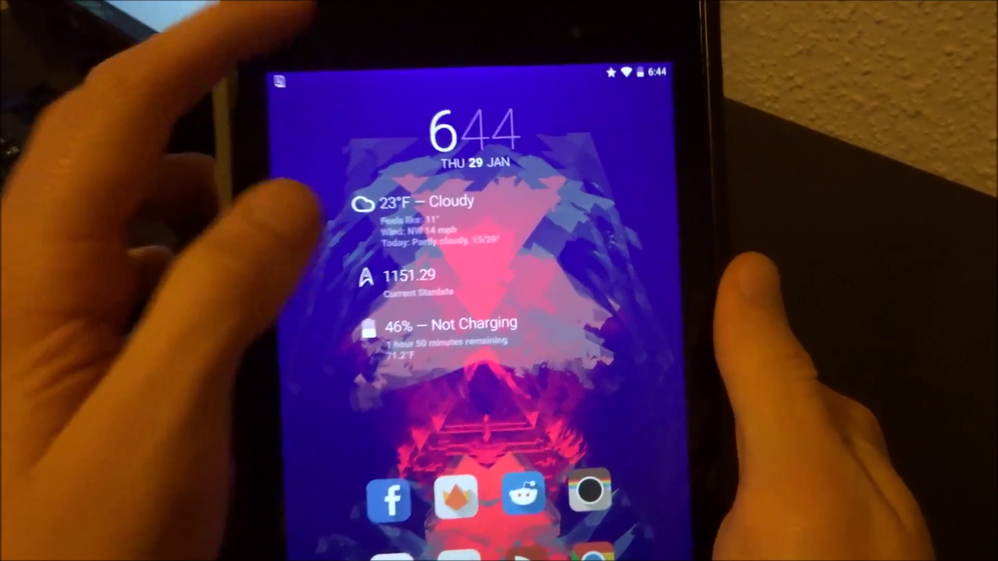
left_click_drag(491, 63, 492, 235)
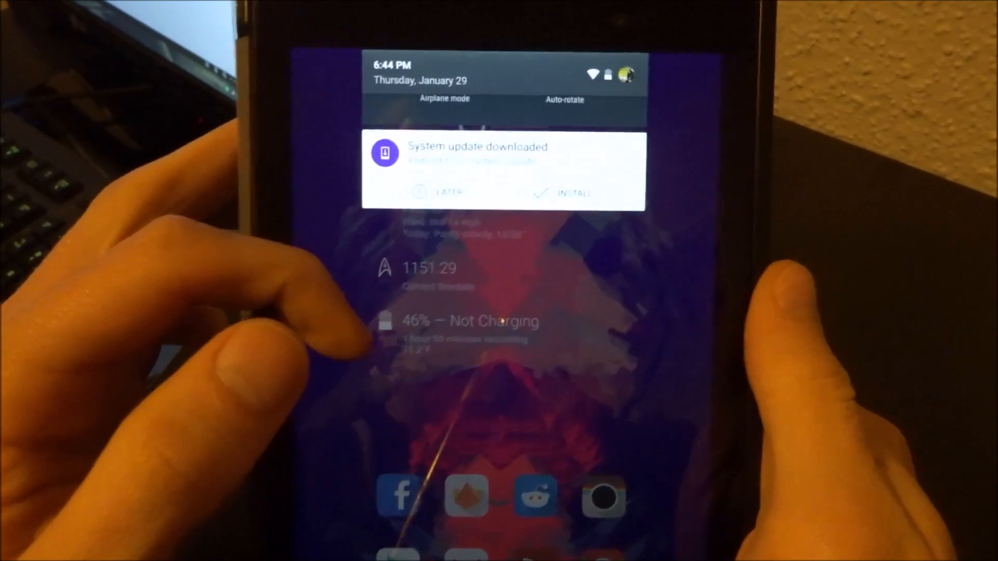
Swipe the notification shade away so the launcher shows again.
left_click_drag(491, 312, 491, 93)
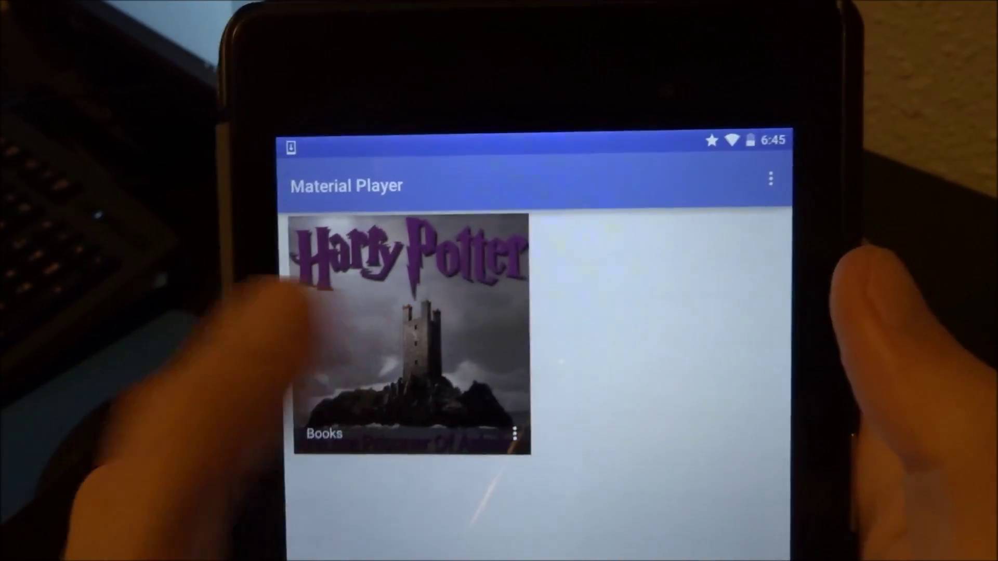
View the Harry Potter Books album in Material Player.
left_click(390, 265)
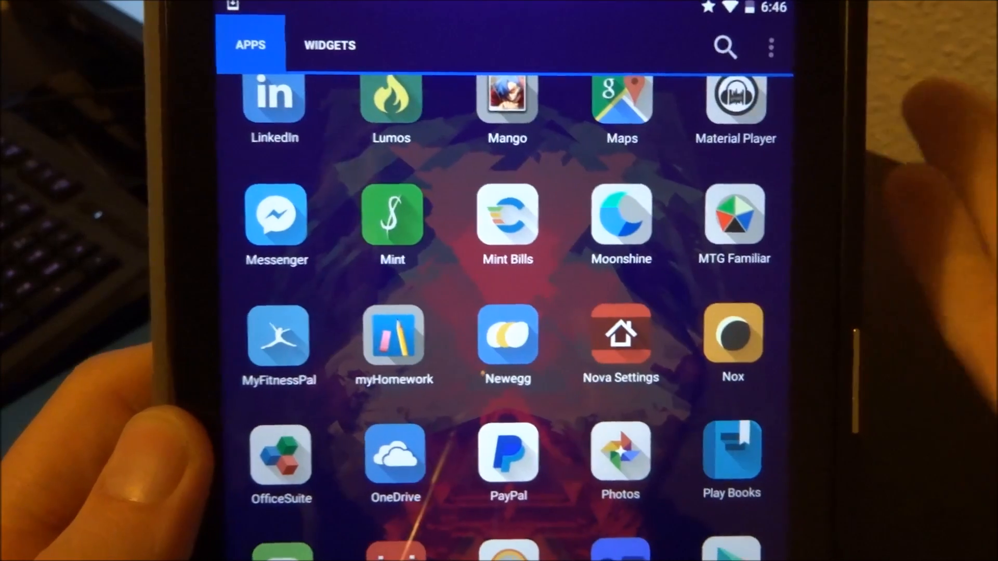
scroll(499, 311, "down", 1)
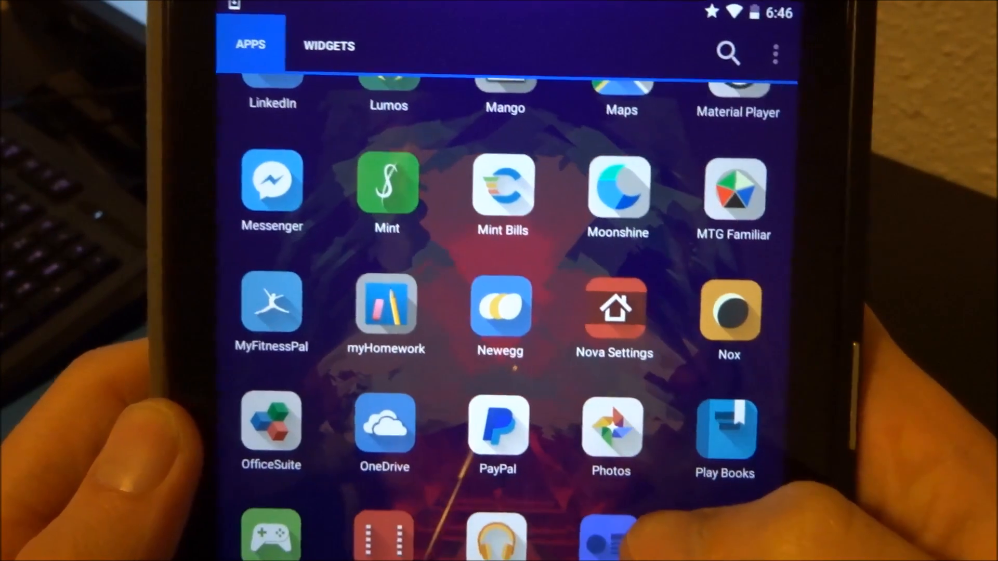
scroll(499, 312, "down", 1)
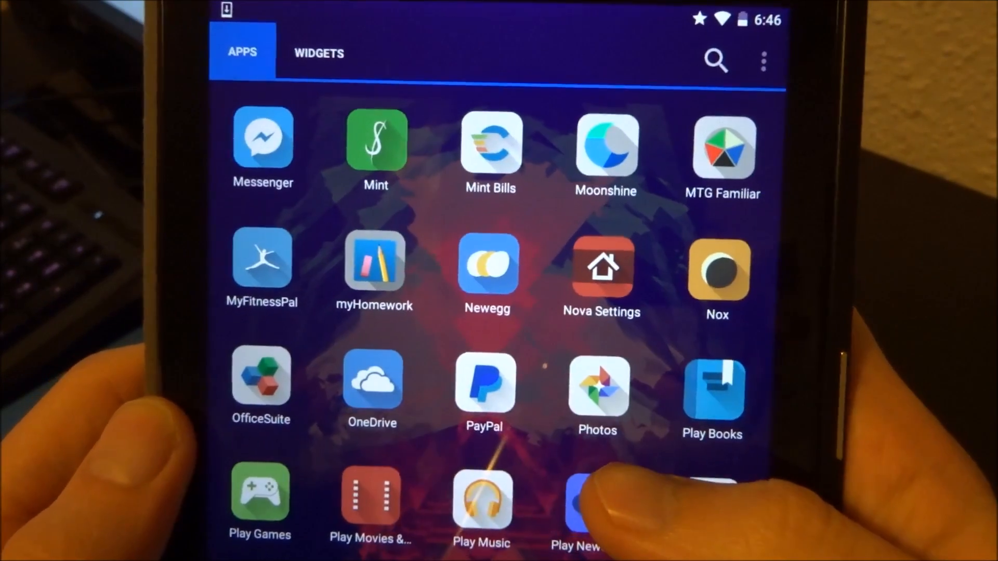
scroll(593, 499, "down", 1)
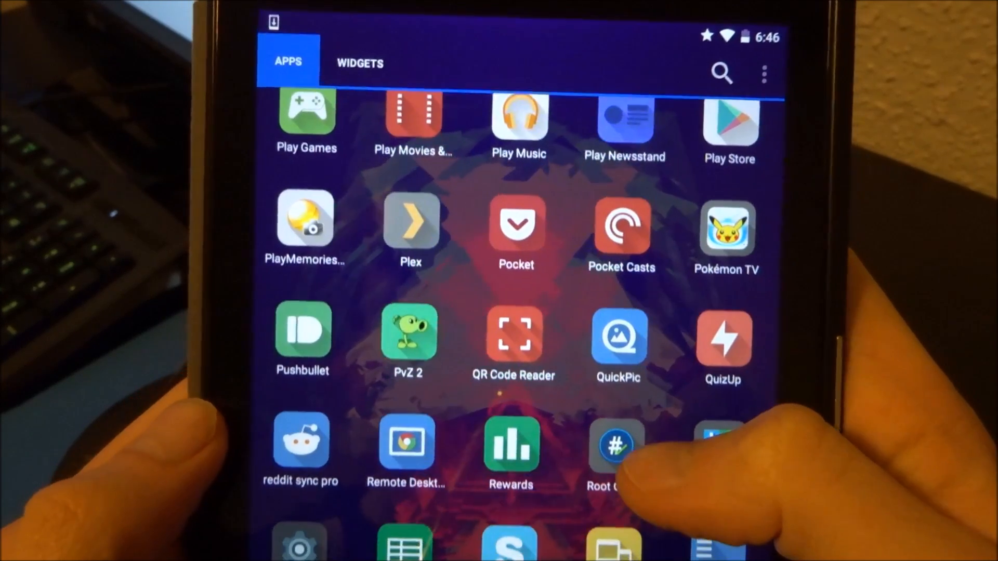
scroll(515, 312, "down", 2)
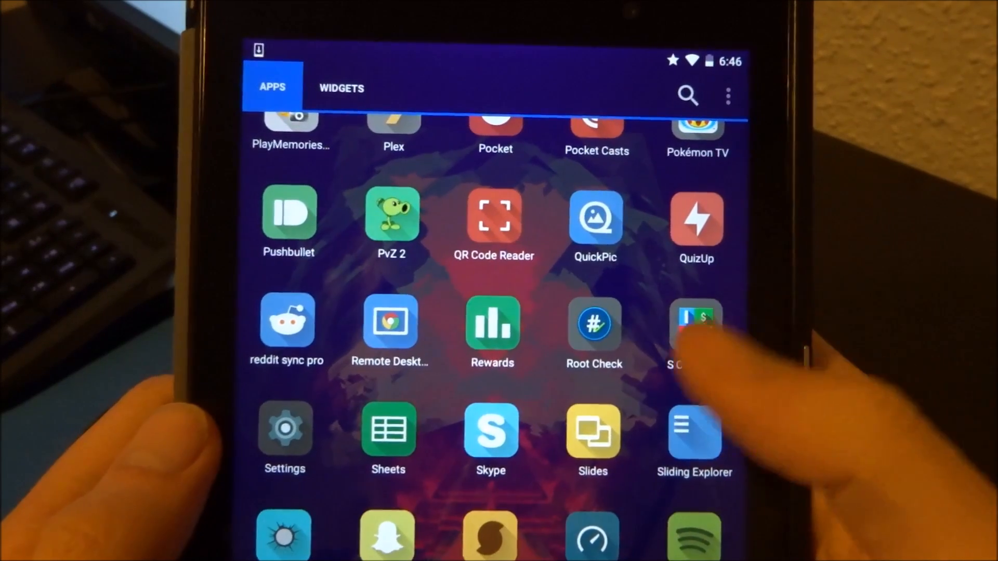
scroll(507, 335, "down", 1)
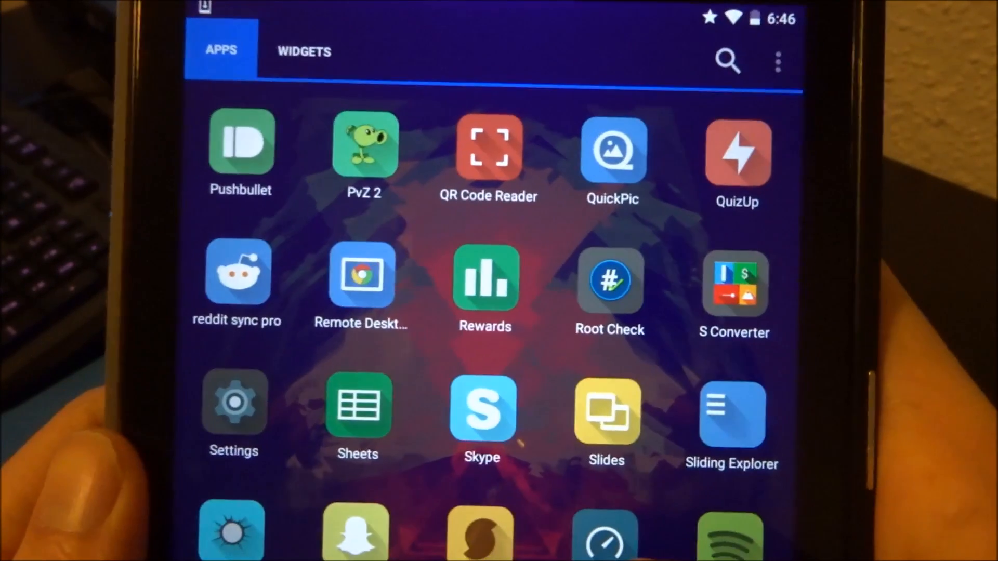
scroll(483, 352, "down", 1)
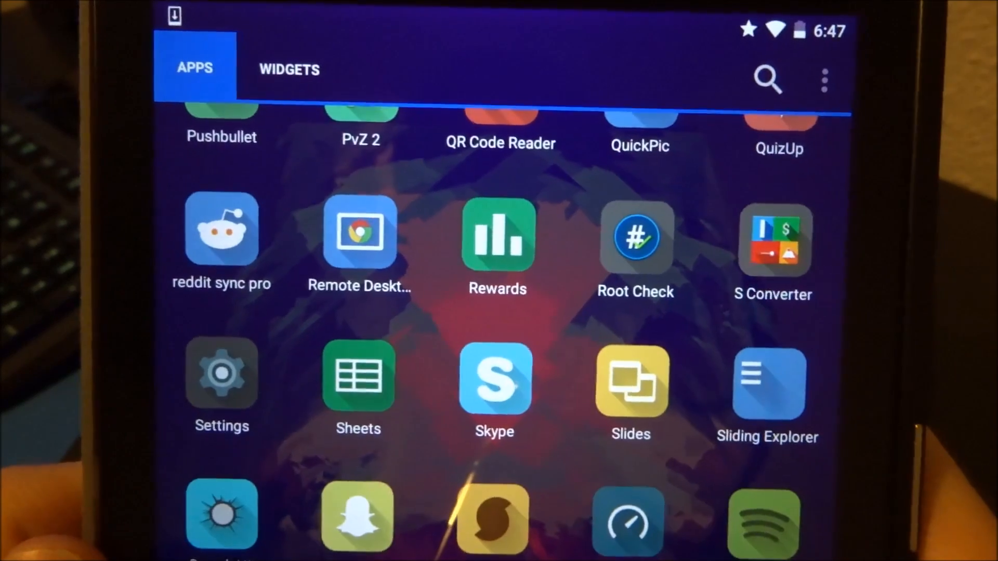
scroll(499, 312, "down", 1)
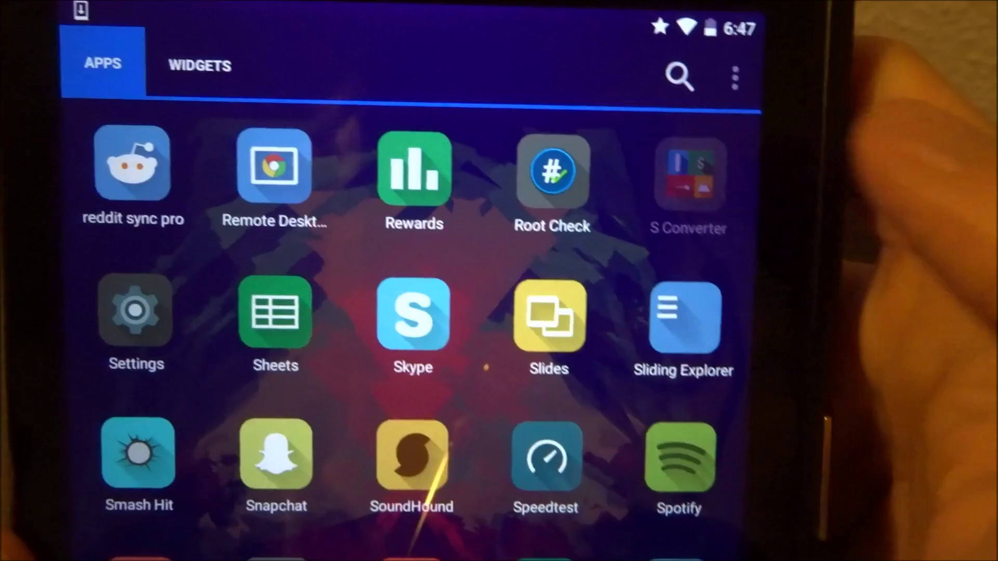
Launch S Converter and show the Energy category with Megajoule, Kilojoule and Joule units.
left_click(663, 156)
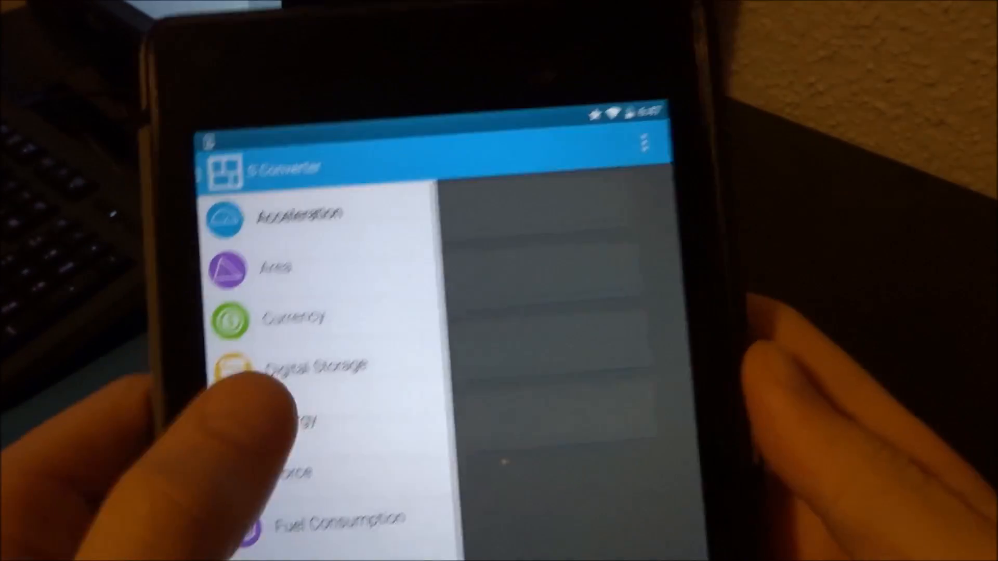
left_click(289, 420)
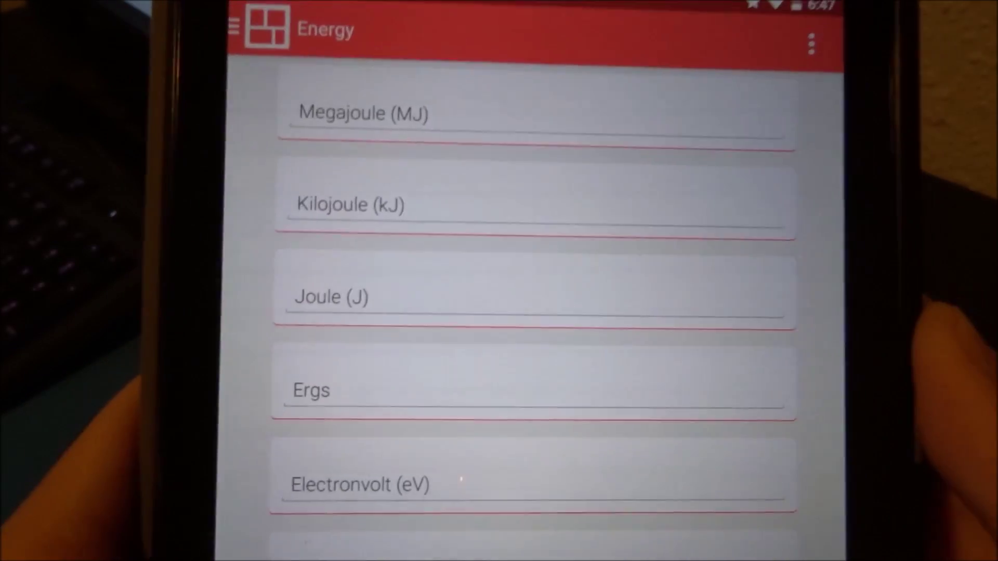
left_click(205, 9)
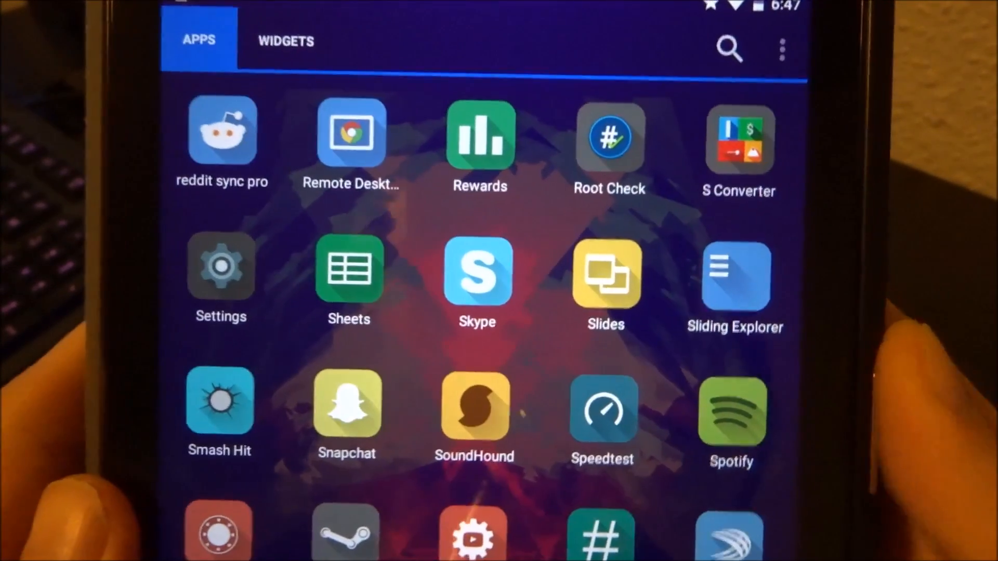
left_click_drag(725, 468, 725, 407)
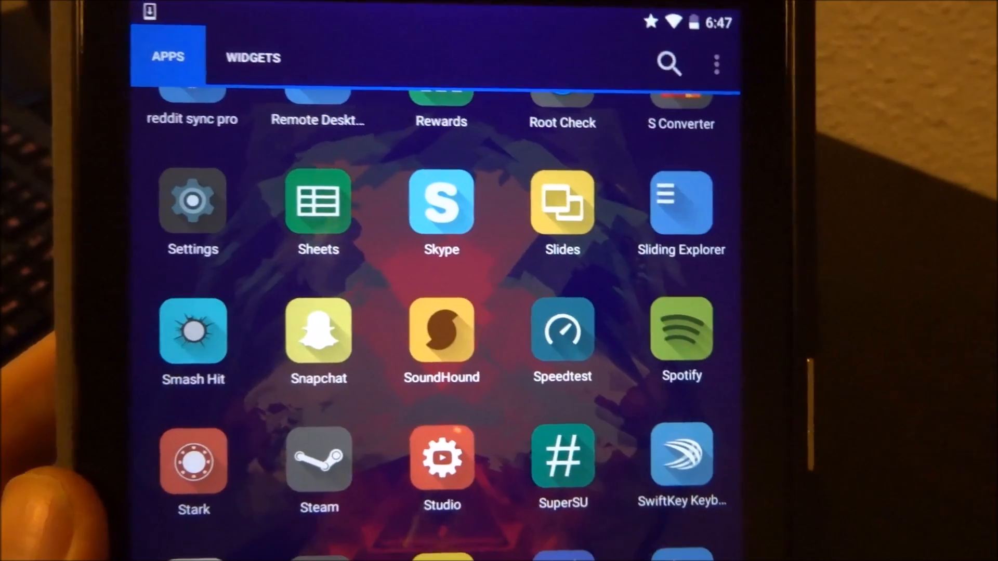
scroll(499, 351, "down", 2)
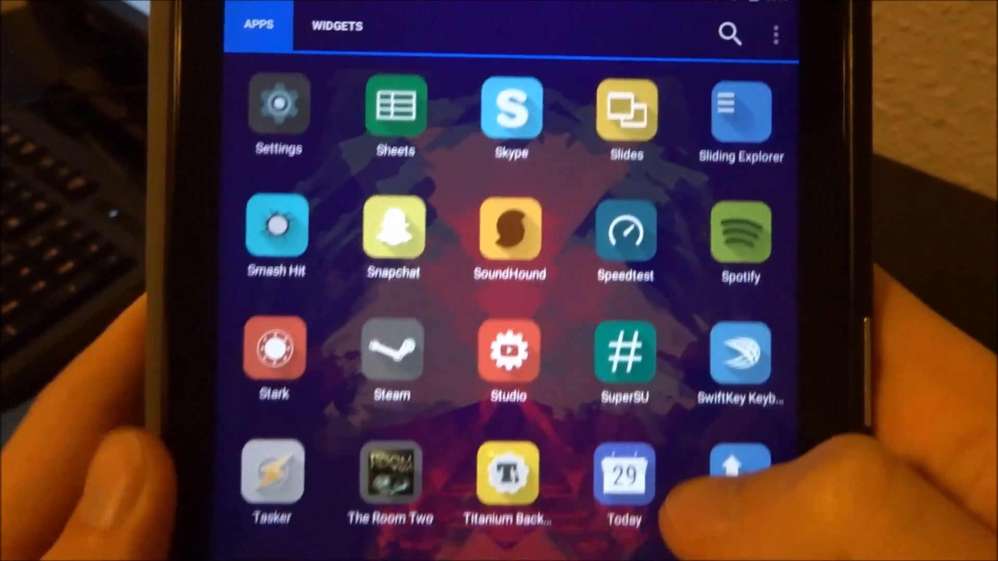
scroll(624, 390, "down", 1)
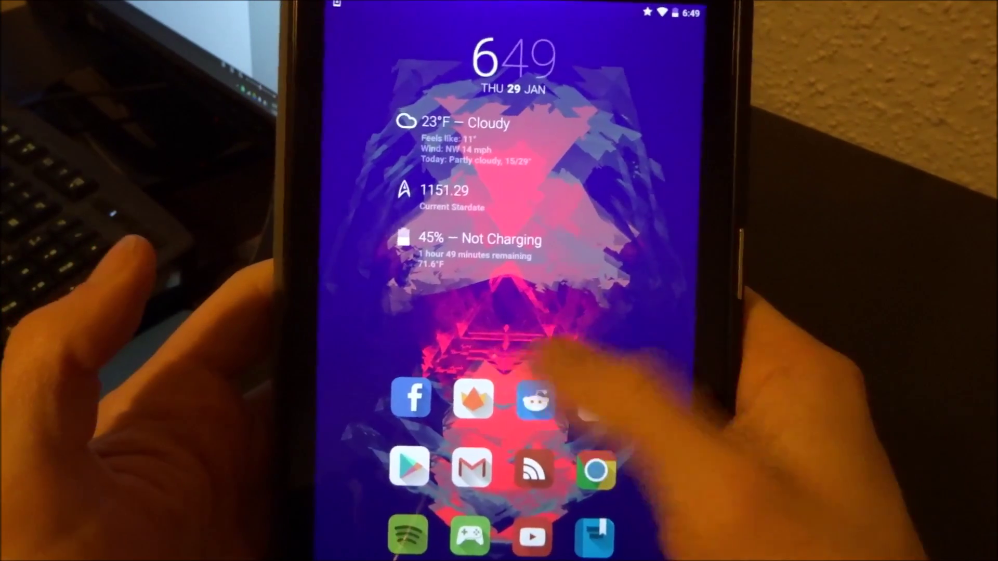
mouse_move(687, 336)
left_mouse_down()
mouse_move(390, 336)
mouse_move(671, 335)
mouse_move(429, 366)
left_mouse_up()
mouse_move(671, 375)
left_mouse_down()
mouse_move(430, 374)
mouse_move(663, 359)
left_mouse_up()
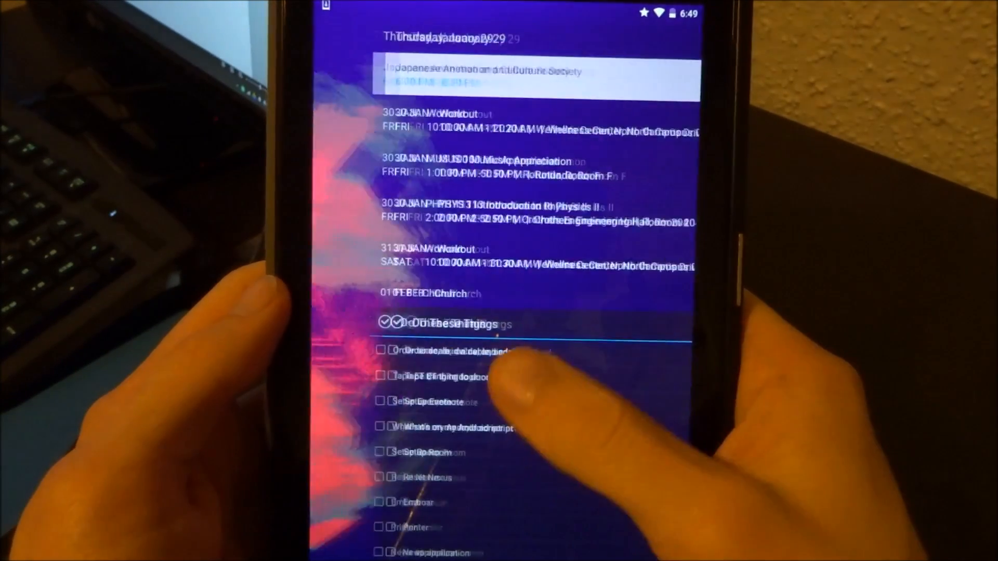